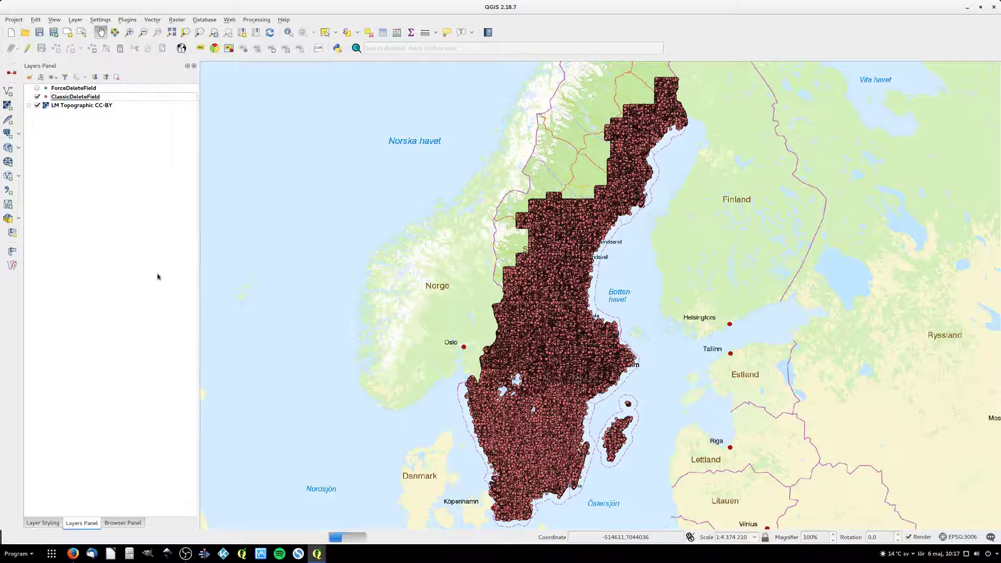
Open the ClassicDeleteField attribute table, abort feature loading, and move the table window up and right.
right_click(98, 97)
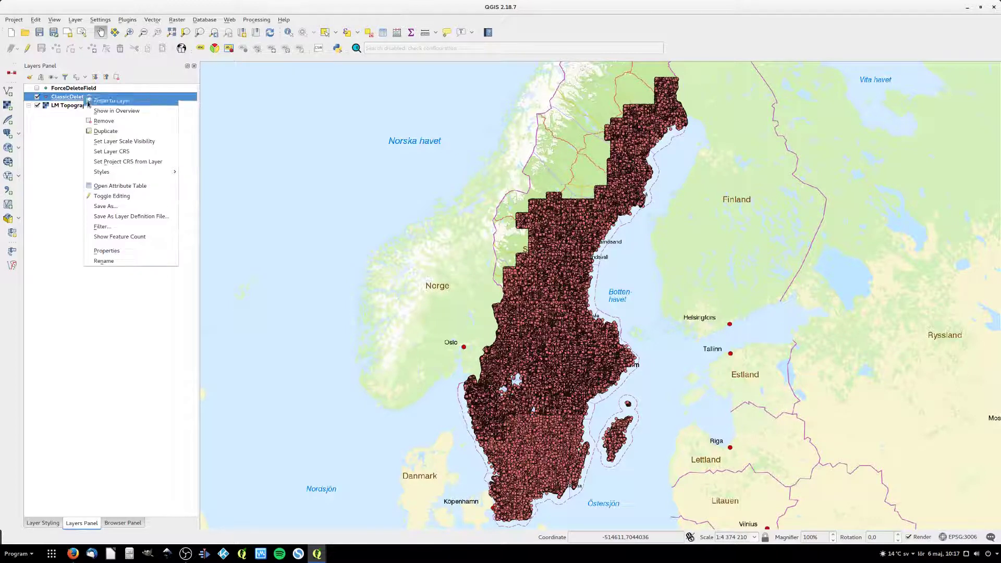
click(115, 187)
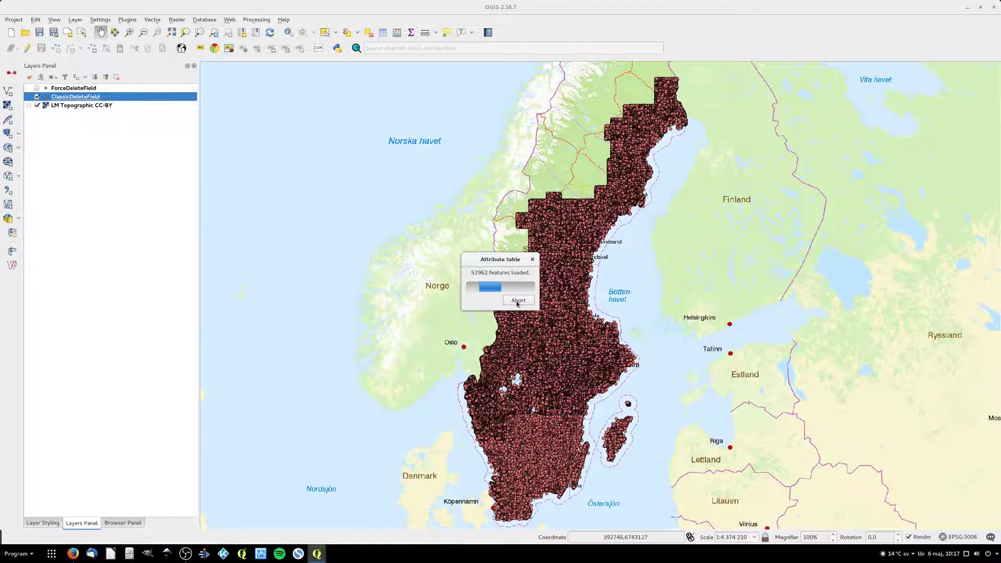
click(505, 307)
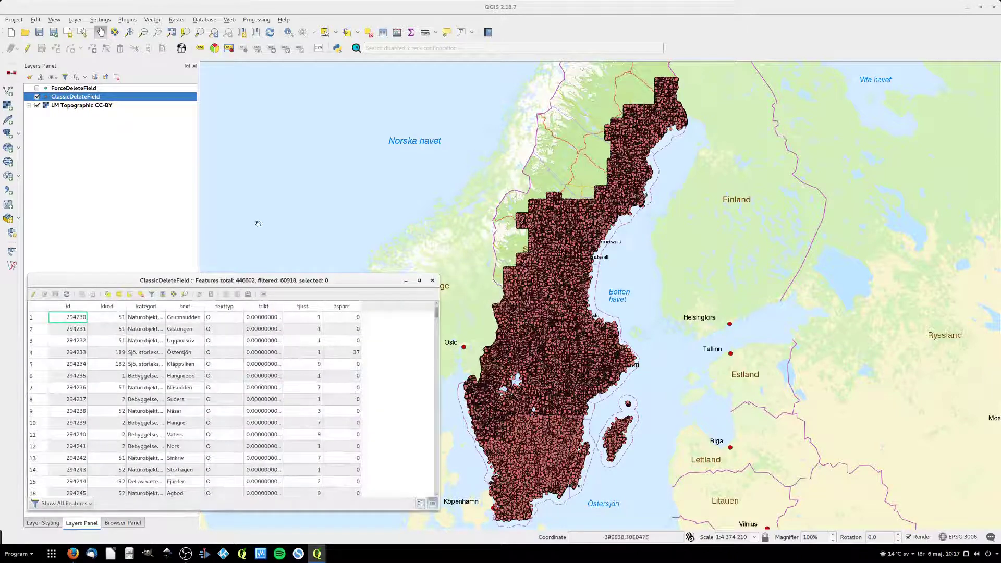
drag(279, 272, 451, 166)
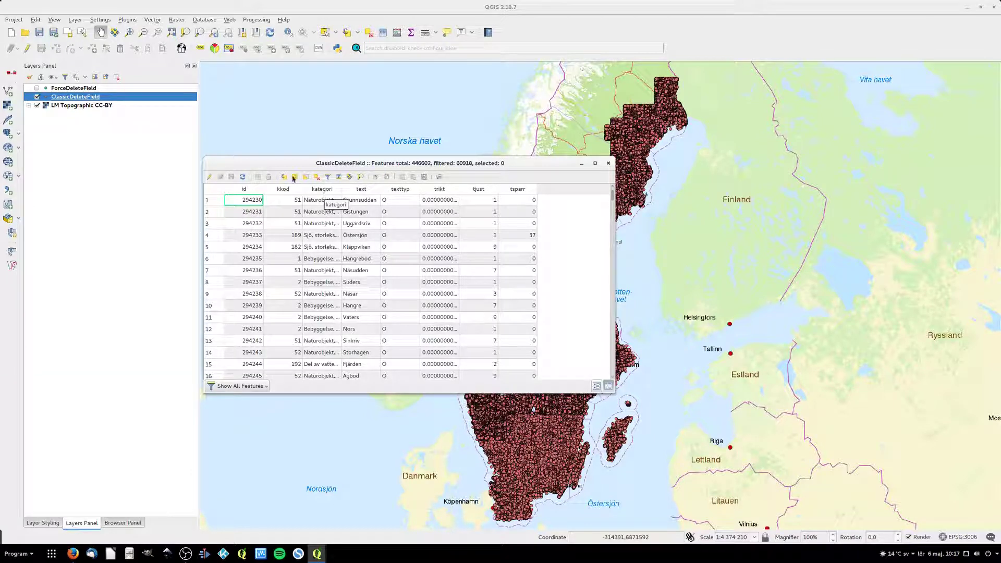
Make ClassicDeleteField editable, delete its kategori field, and switch to the Firefox timer.
click(209, 180)
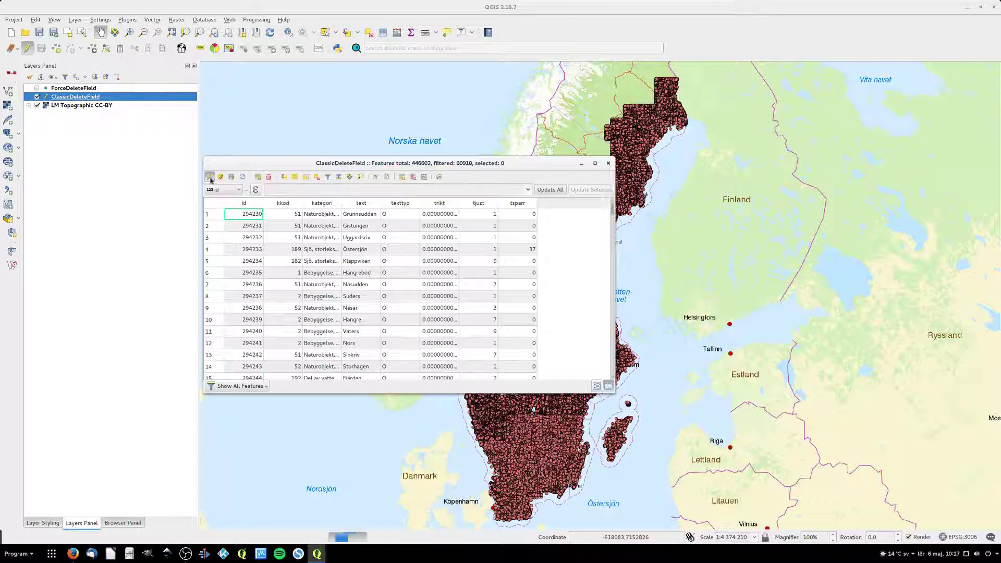
click(413, 177)
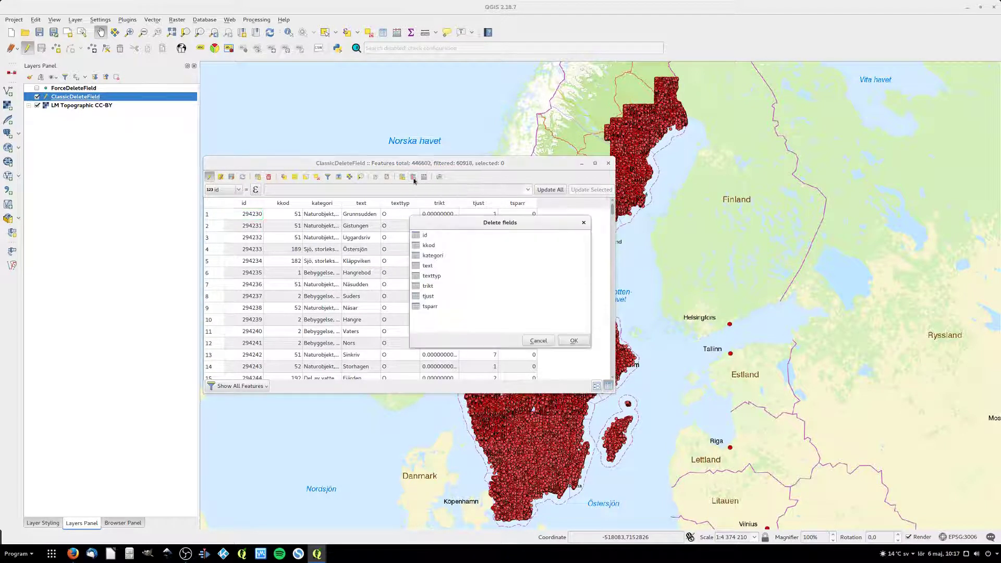
click(423, 255)
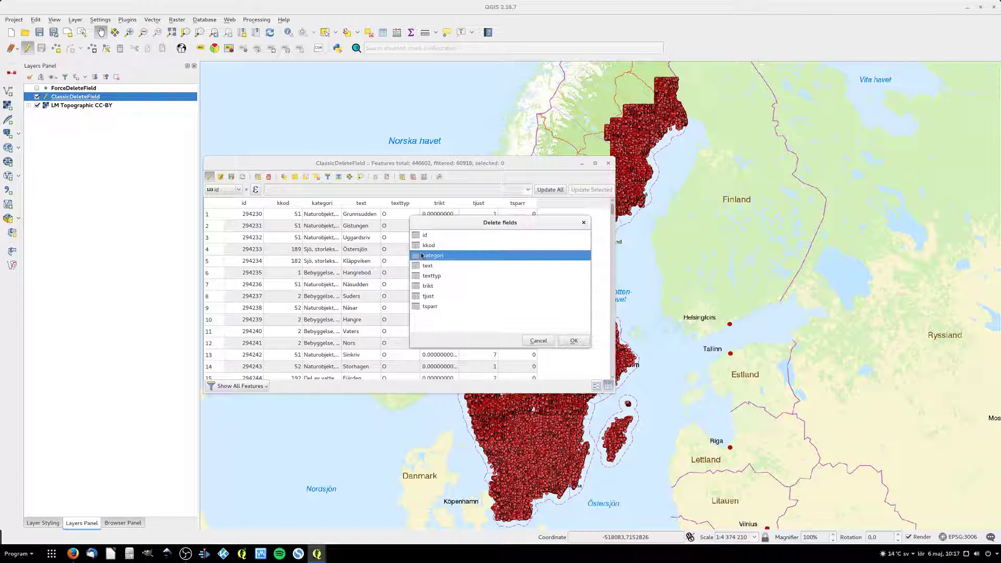
click(574, 341)
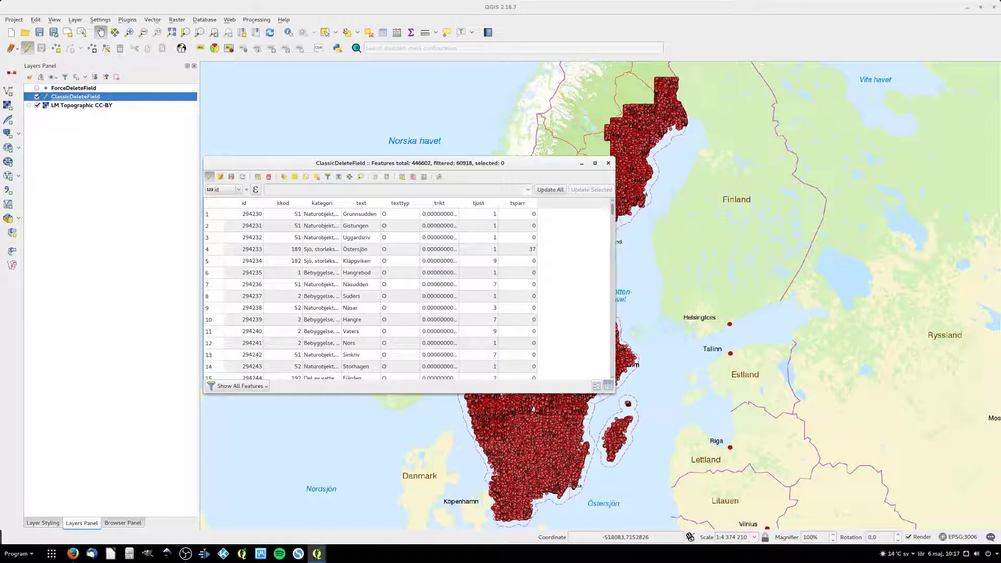
key(alt+Tab)
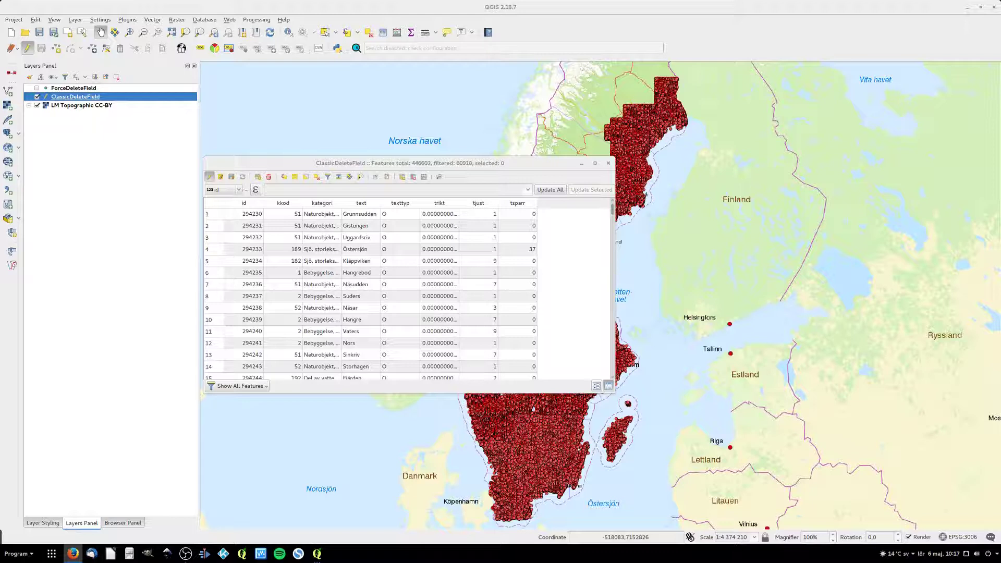
Time the kategori deletion with the online timer, stopping it near 17:55 once the table reloads.
drag(639, 106, 758, 204)
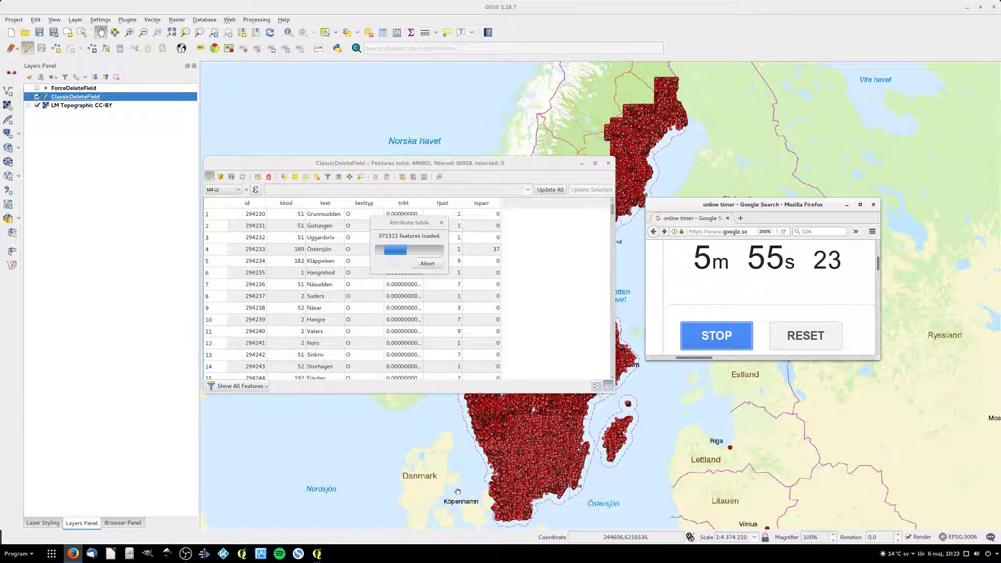
key(ctrl+alt+t)
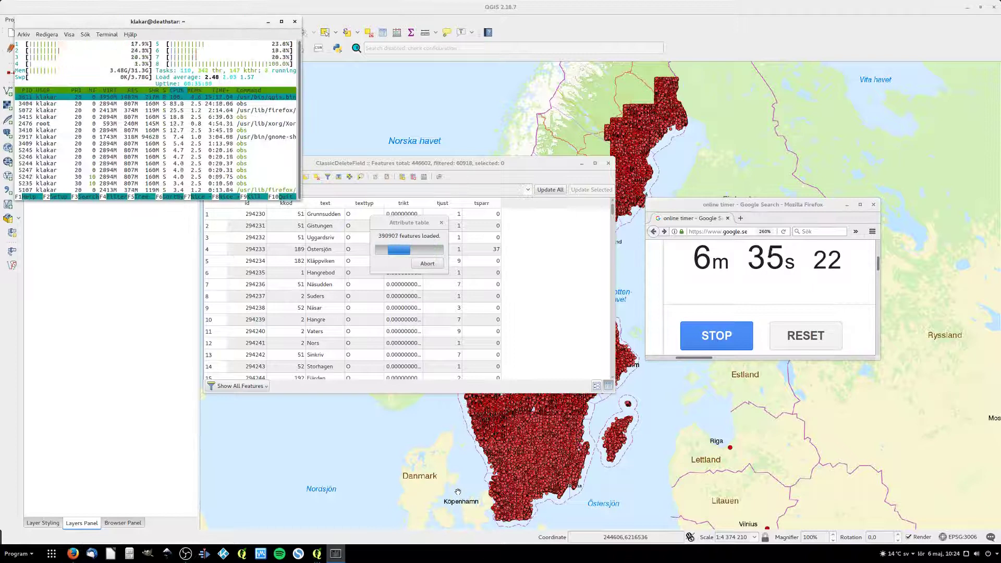
key(q)
key(ctrl+d)
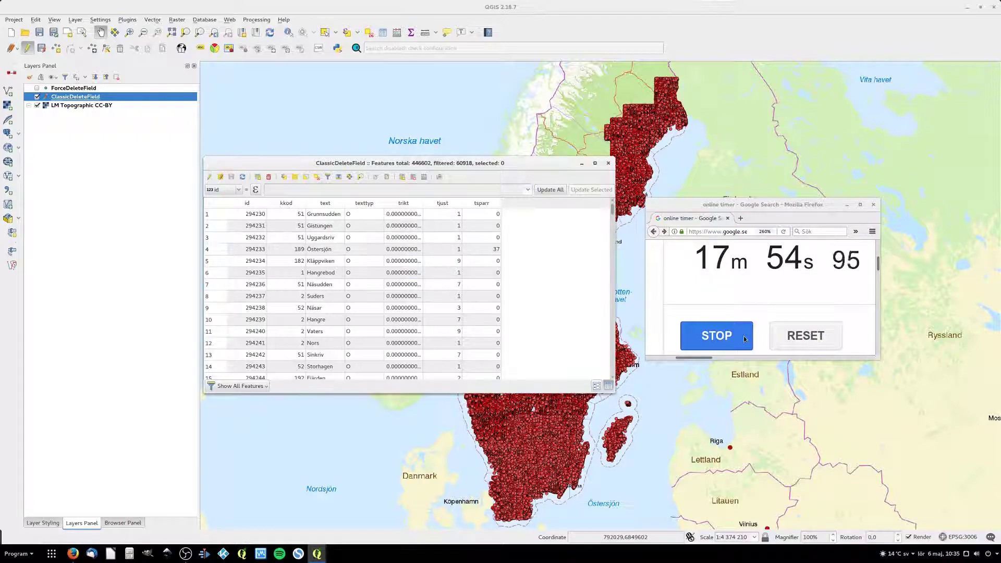
click(744, 339)
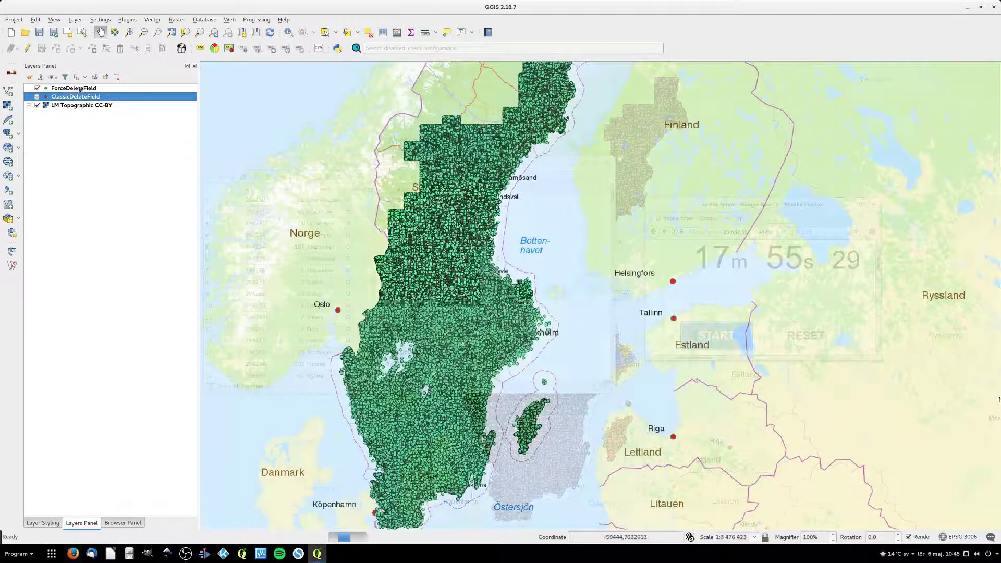
Open the ForceDeleteField attribute table, abort feature loading, and close it again.
right_click(79, 89)
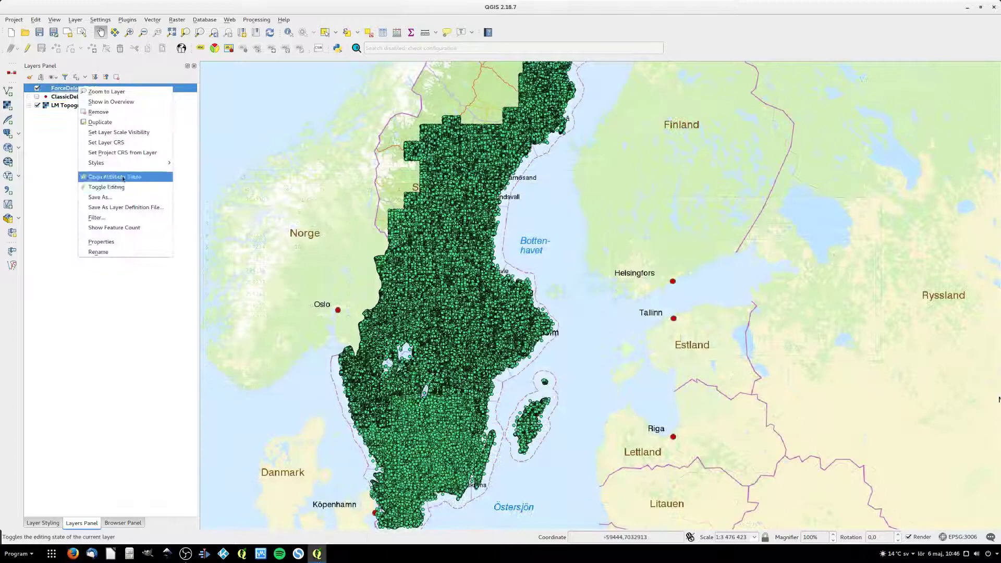
click(105, 174)
right_click(551, 261)
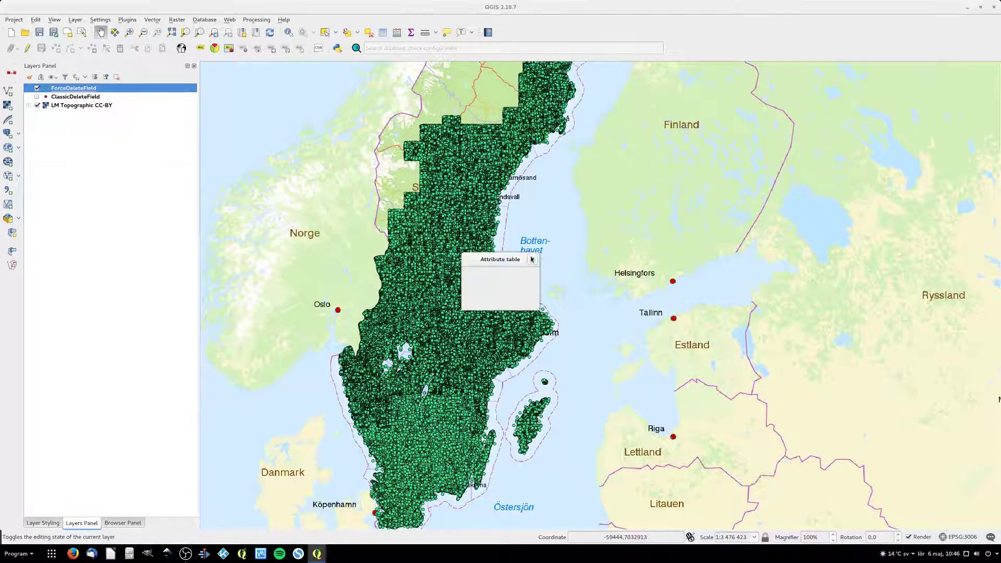
click(527, 287)
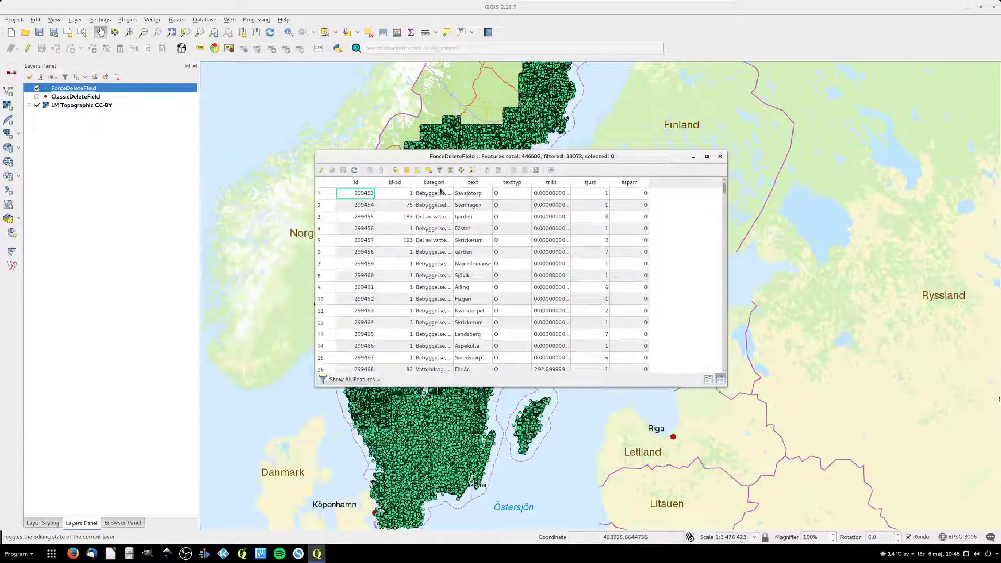
click(720, 156)
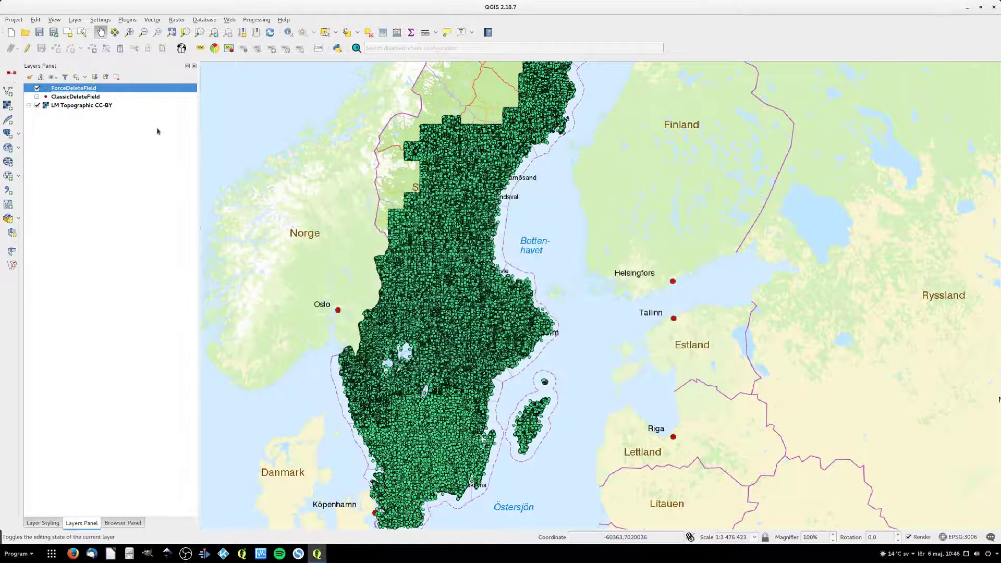
In ForceDeleteField Layer Properties, delete the kategori field, save the edit, and close the dialog.
right_click(68, 90)
click(91, 242)
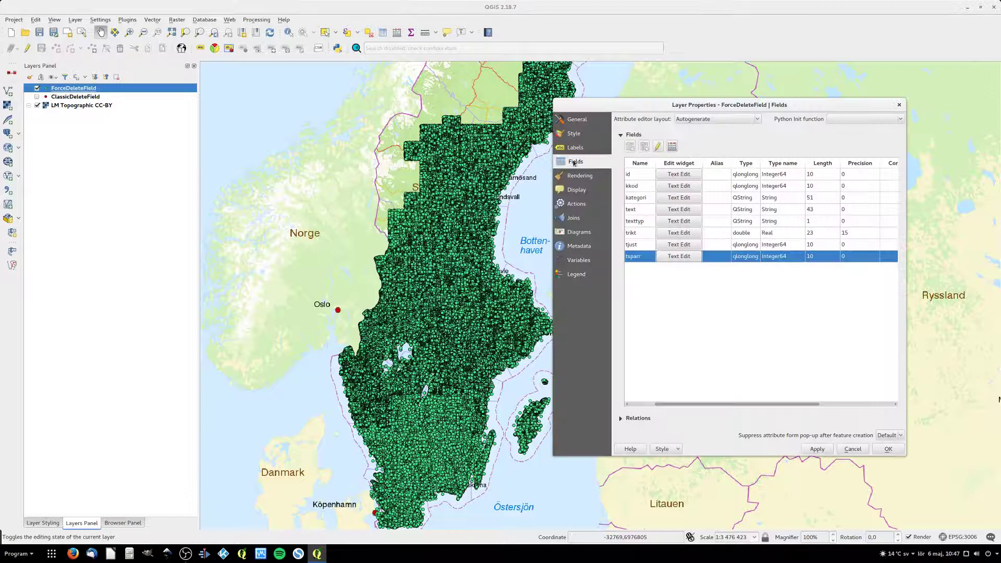
click(659, 147)
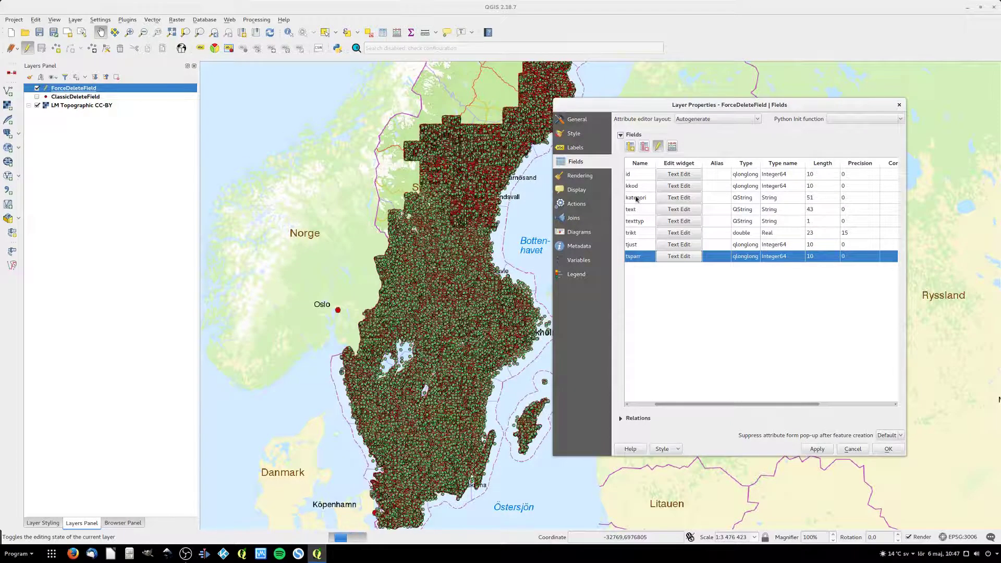
click(636, 198)
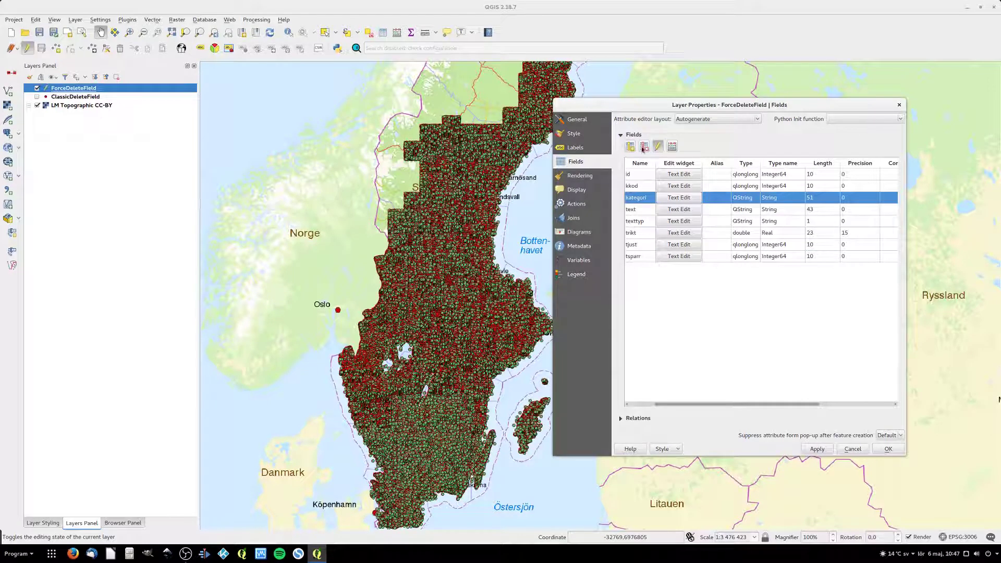
click(644, 147)
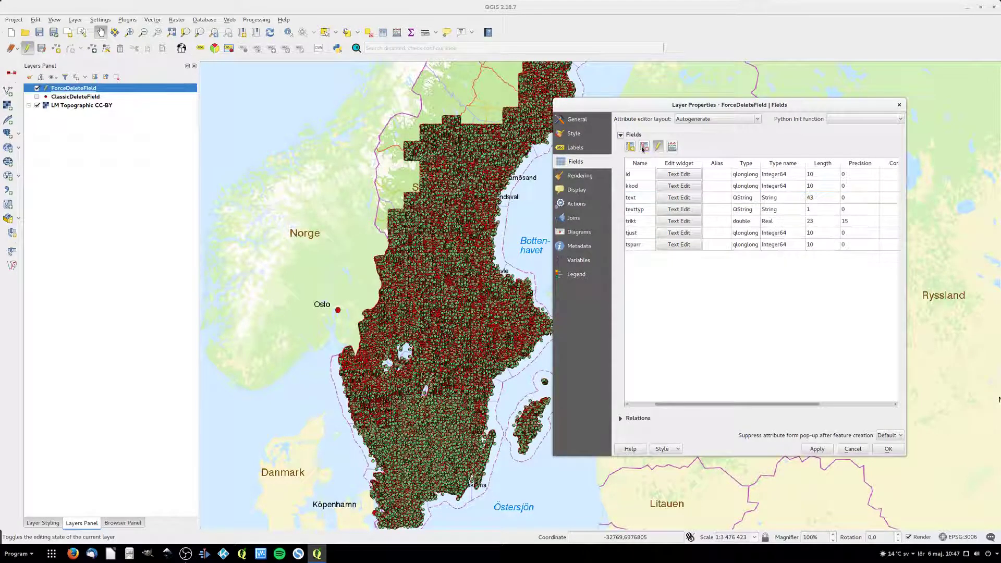
click(659, 147)
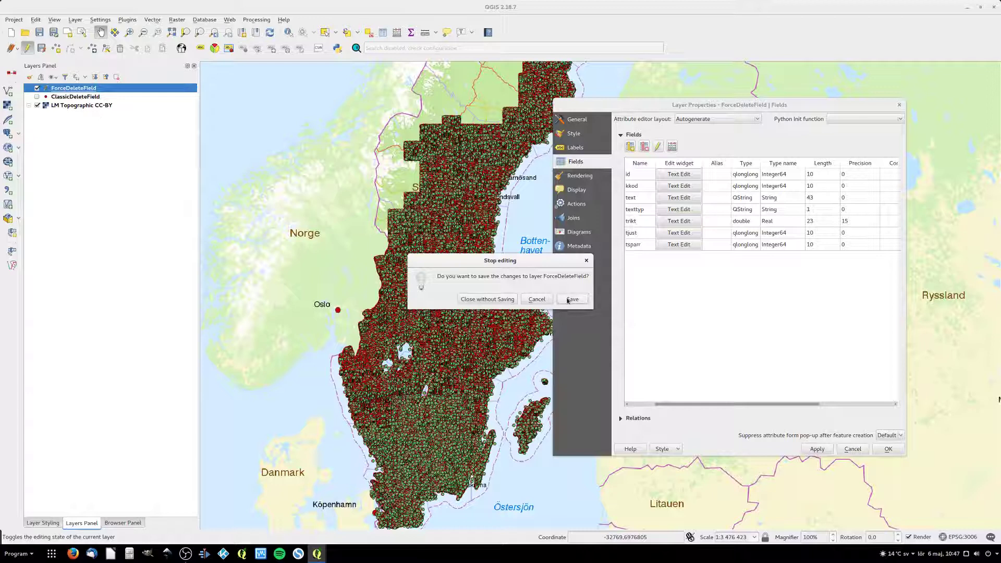
click(550, 296)
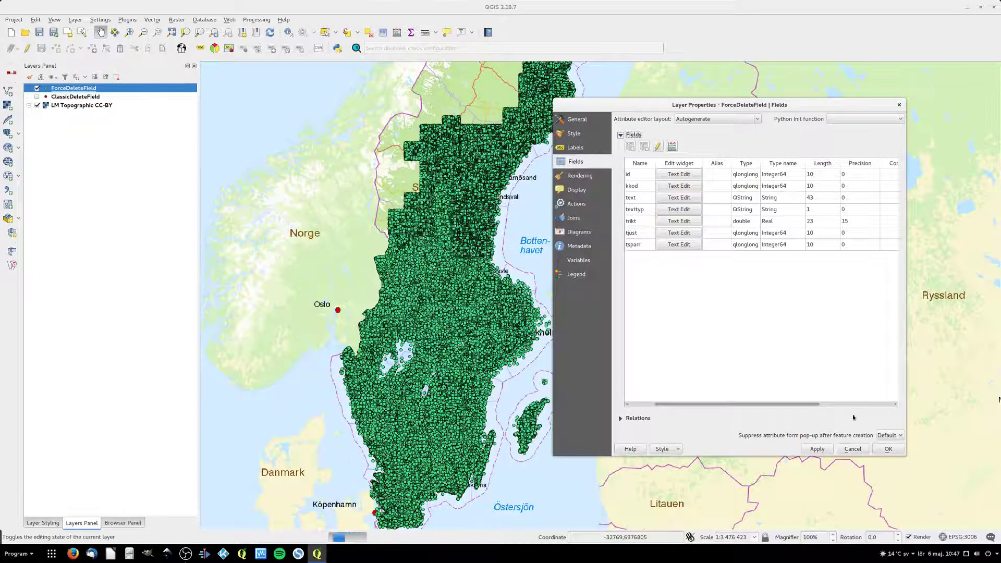
click(893, 451)
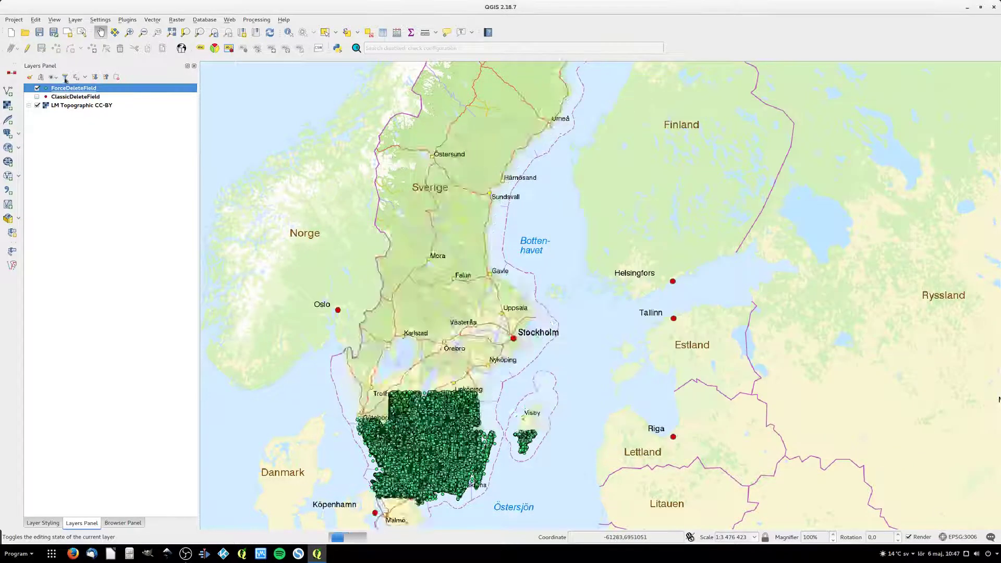
right_click(73, 91)
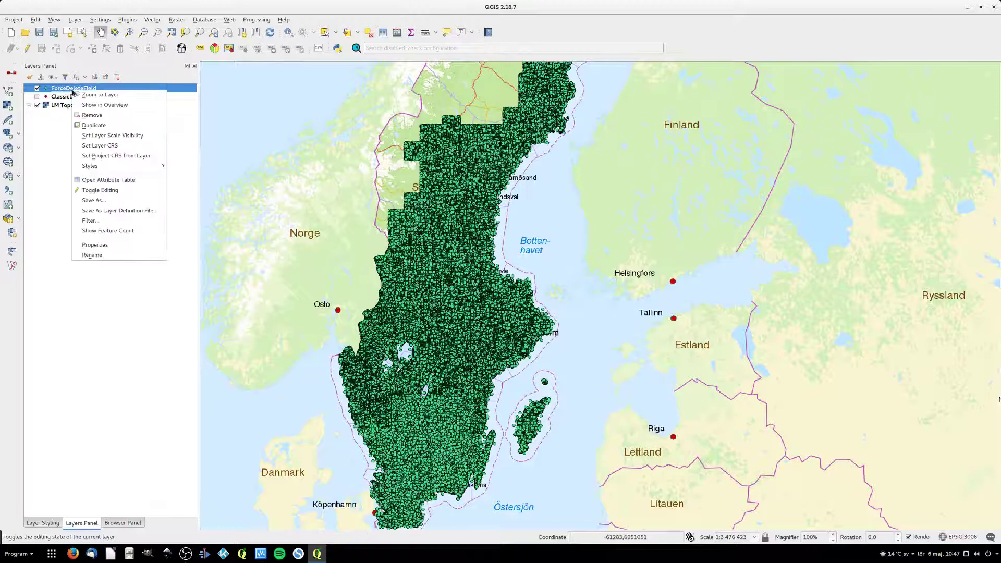
mouse_move(101, 170)
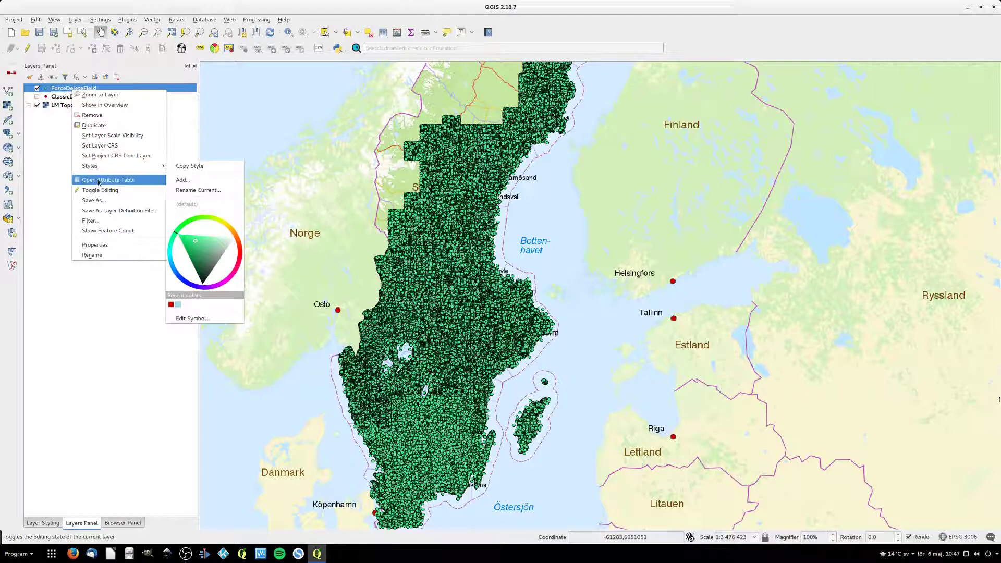
click(99, 180)
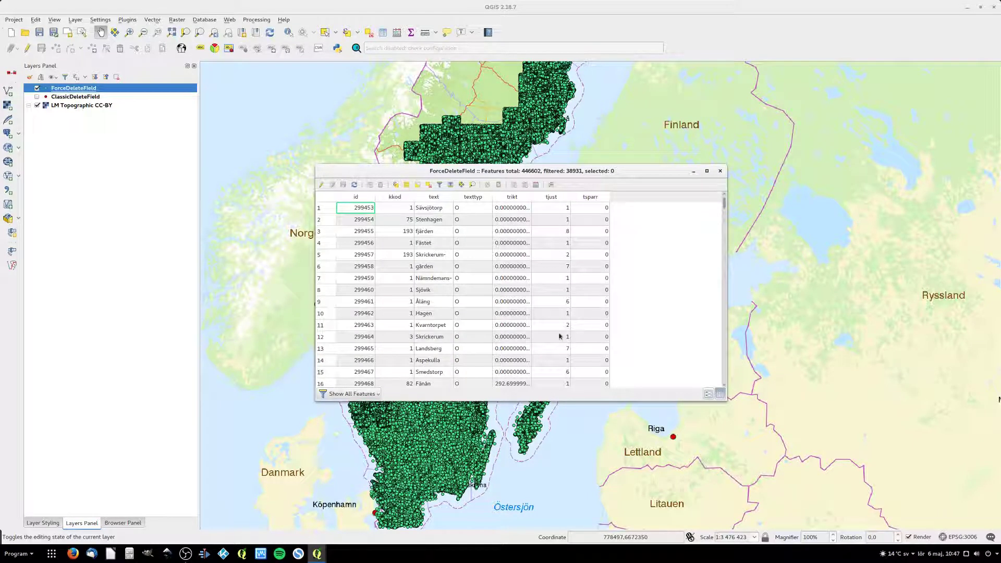
click(720, 170)
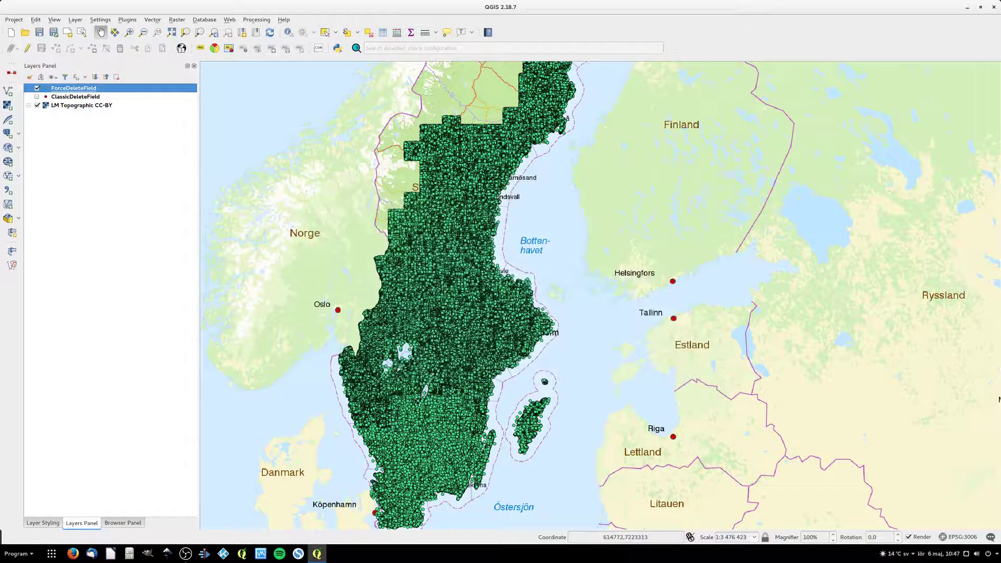
click(257, 20)
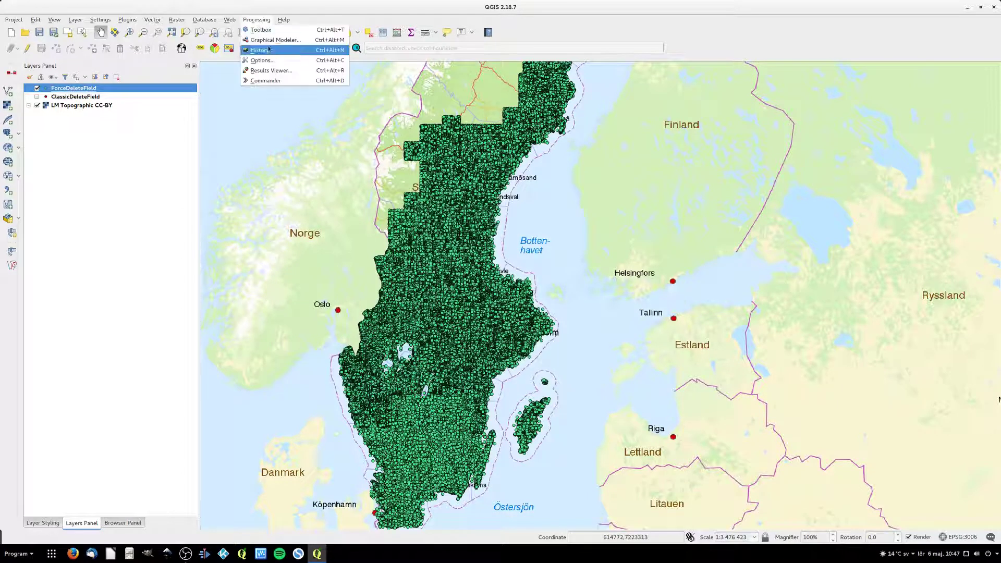
Launch the Force Delete Table Column script from the Processing Toolbox's User scripts.
click(271, 29)
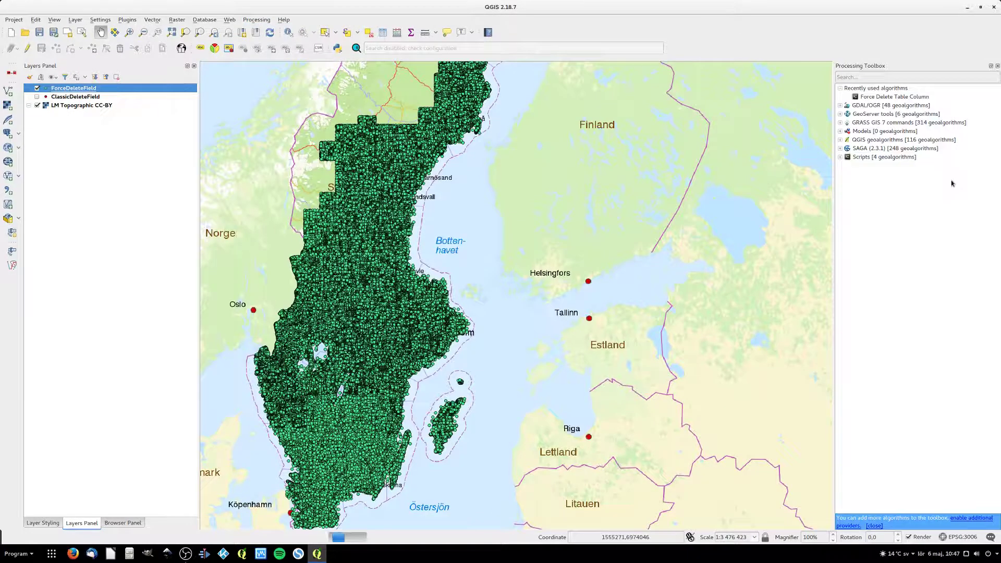
click(841, 157)
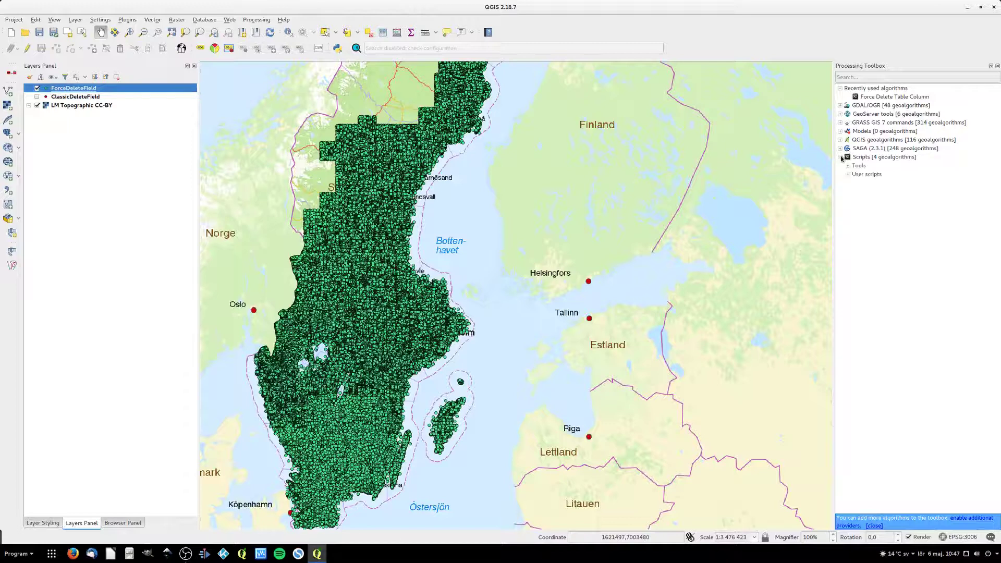
click(848, 175)
double_click(874, 184)
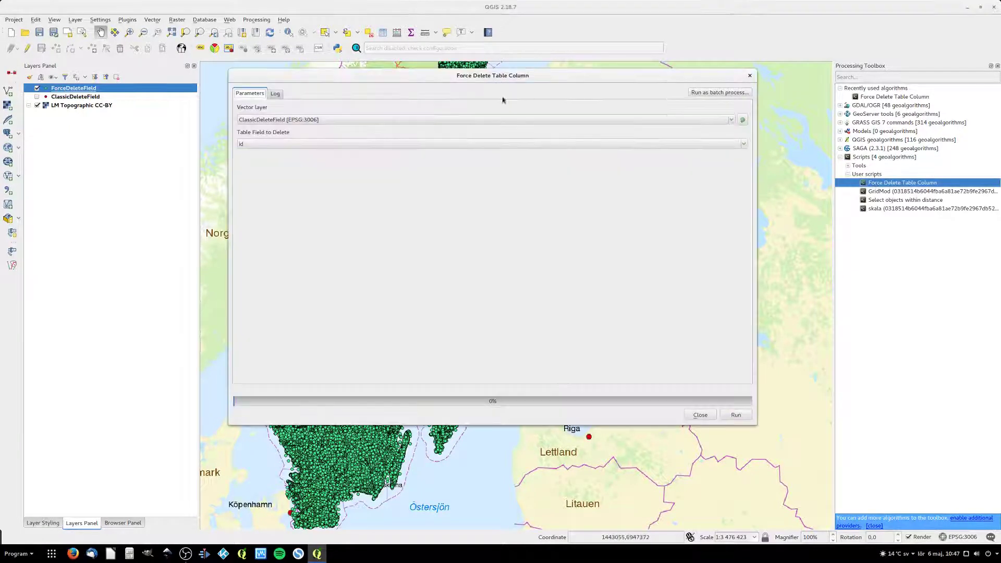
Run Force Delete Table Column on ForceDeleteField to remove the text field.
drag(515, 73, 609, 136)
click(512, 182)
click(506, 193)
click(501, 206)
click(500, 218)
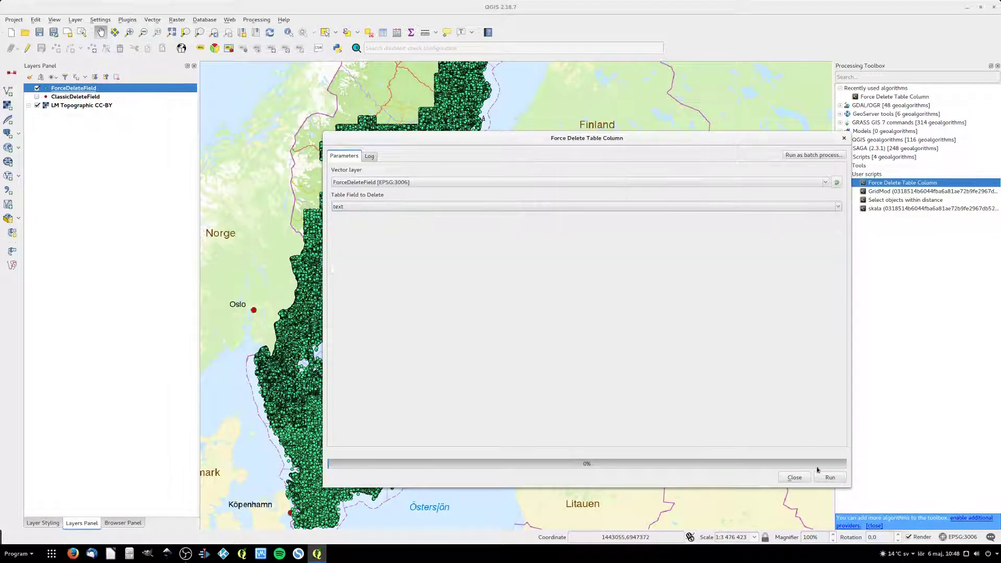
click(830, 477)
Confirm in the ForceDeleteField attribute table that the text field is gone.
right_click(80, 88)
click(201, 175)
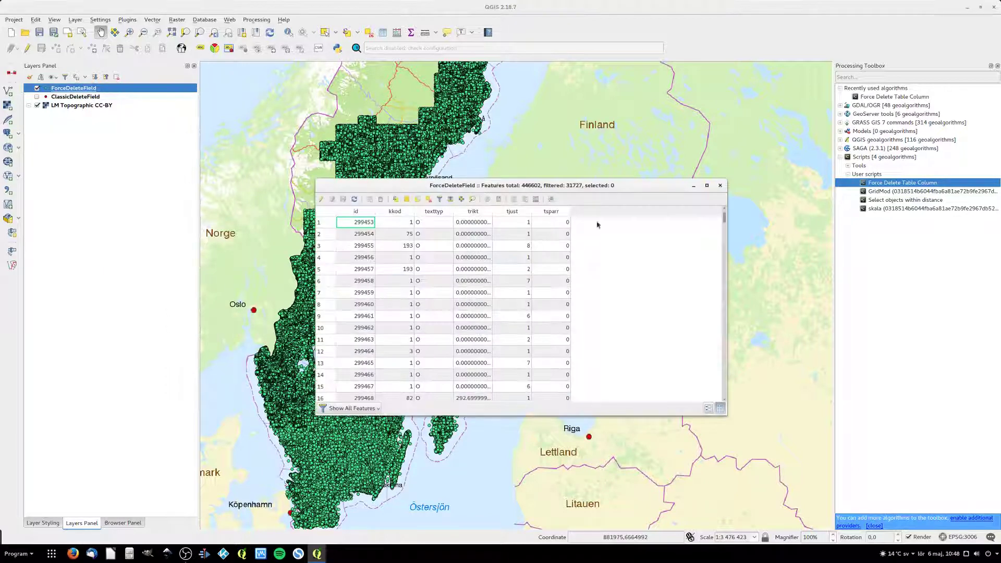
click(720, 186)
right_click(880, 184)
Open the Force Delete Table Column script in the Script editor, centred and widened.
click(908, 225)
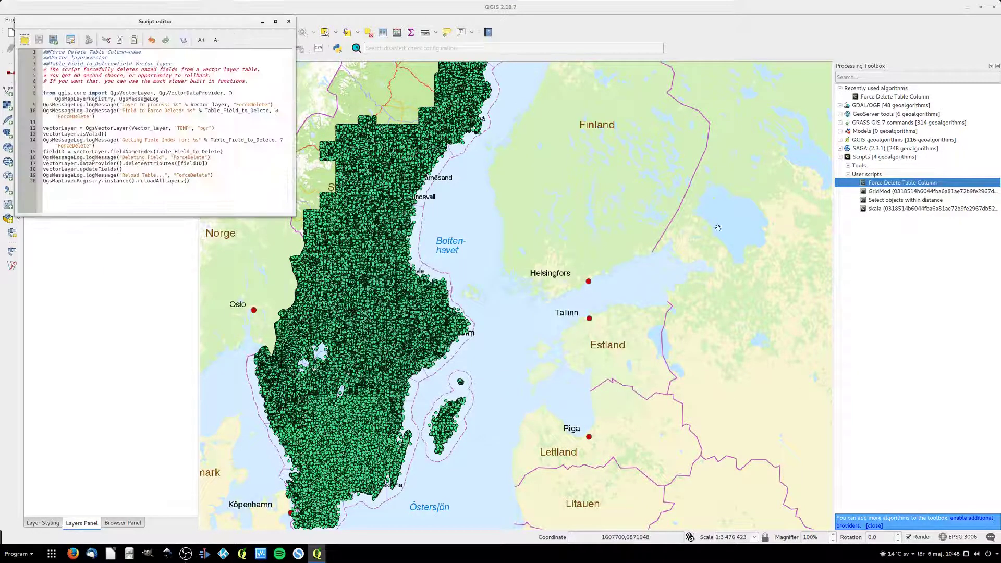
drag(159, 24, 491, 159)
drag(625, 226, 813, 243)
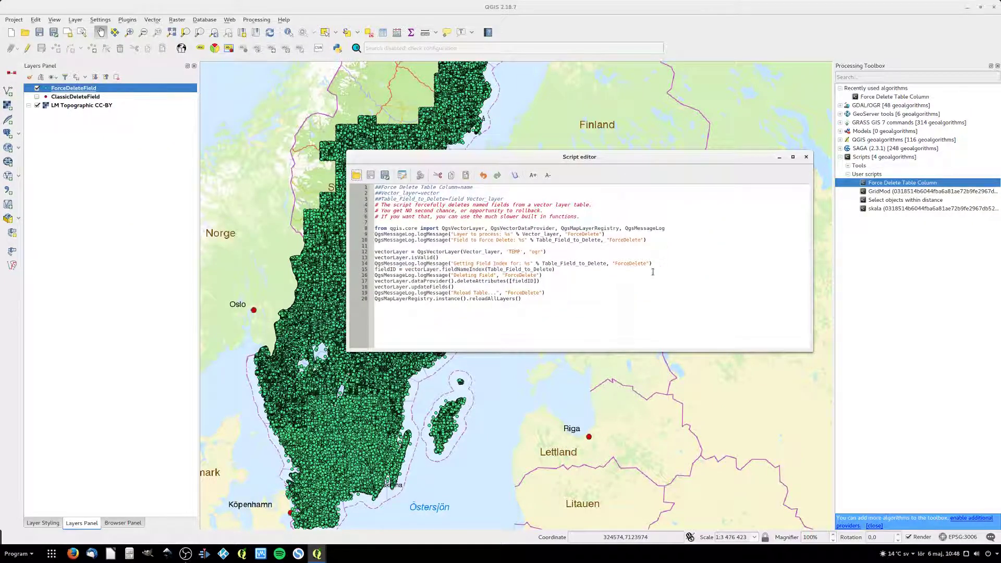
In Resource Sharing settings, open the Geosupportsystem repository's edit details.
click(127, 19)
mouse_move(157, 64)
click(266, 59)
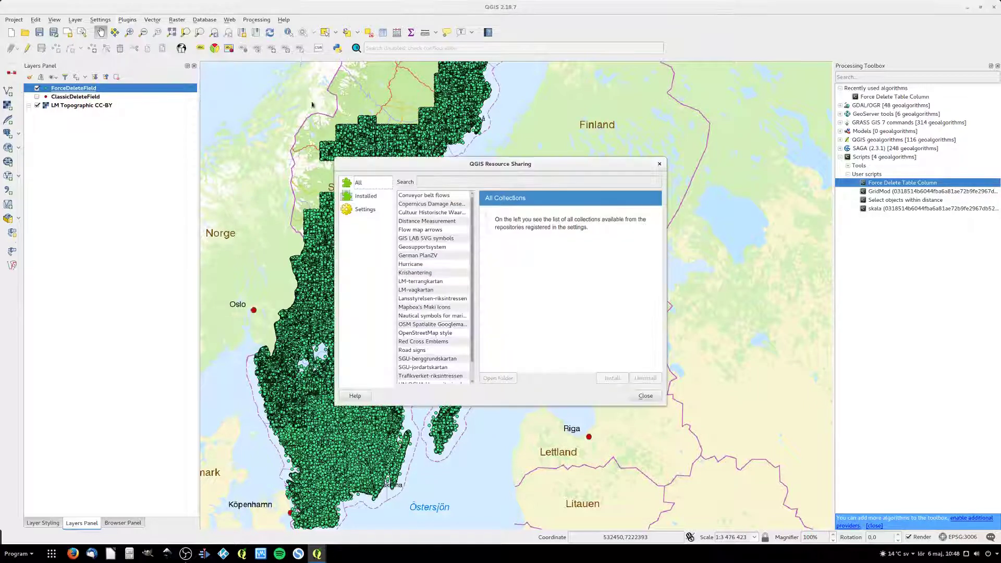
click(365, 209)
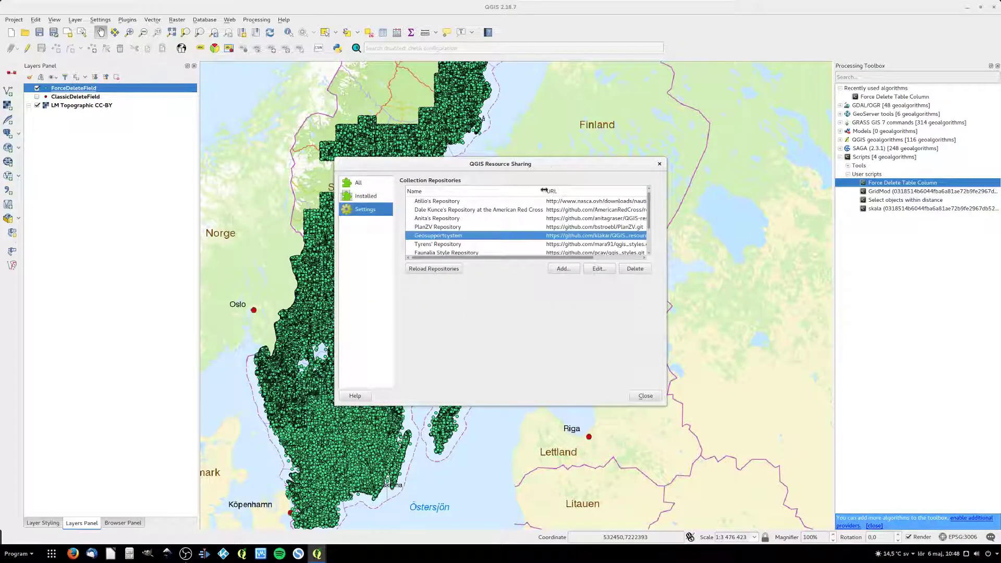
drag(544, 190, 512, 190)
click(599, 269)
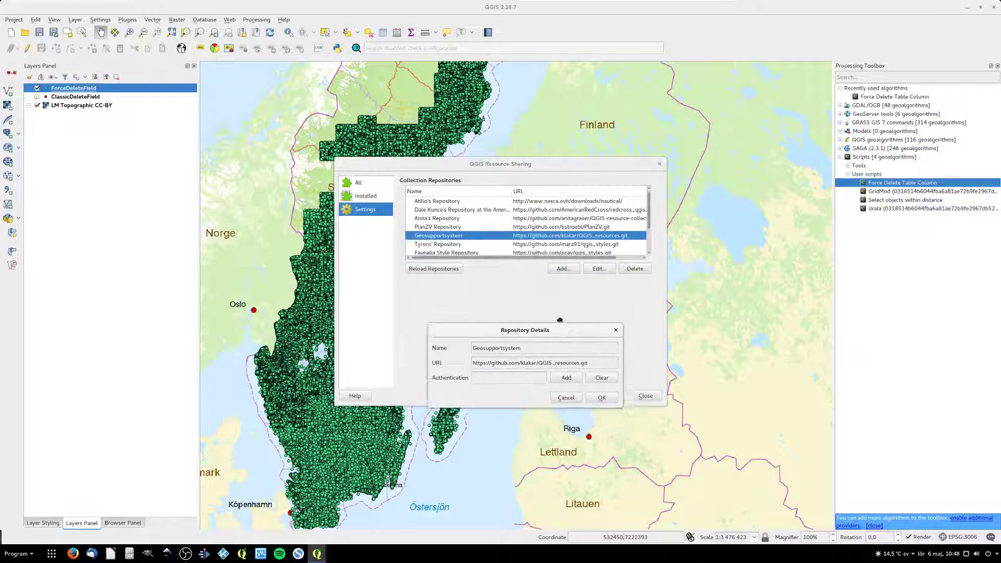